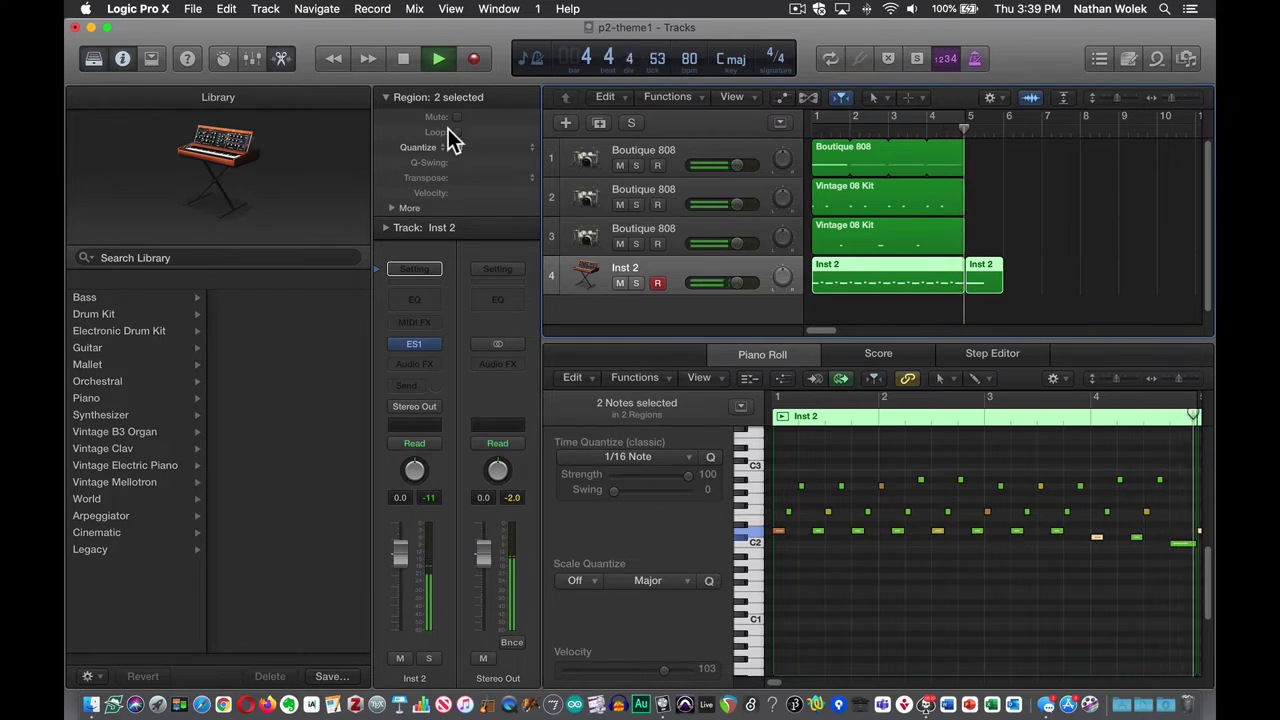
Step: Stop the p2-theme1 project playing using the control bar's Stop button
left_click(405, 60)
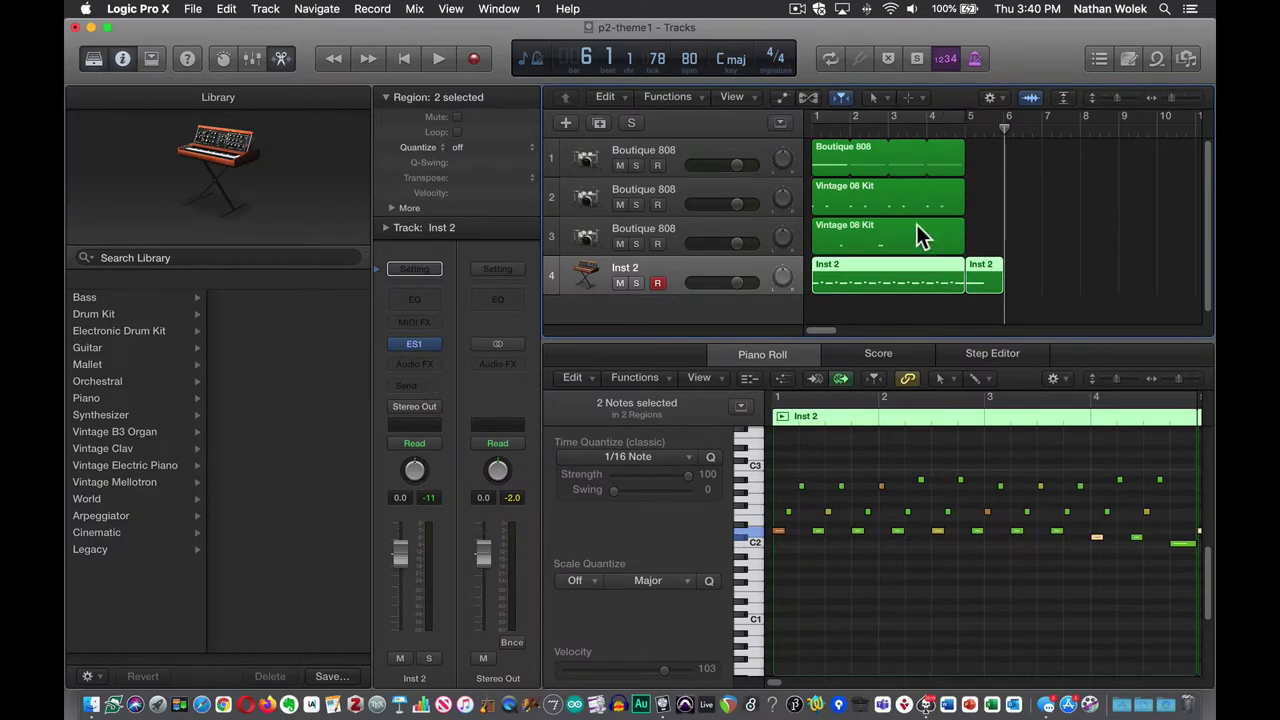
Step: Save p2-theme1 as a folder project with audio files copied, replacing the existing project
left_click(193, 8)
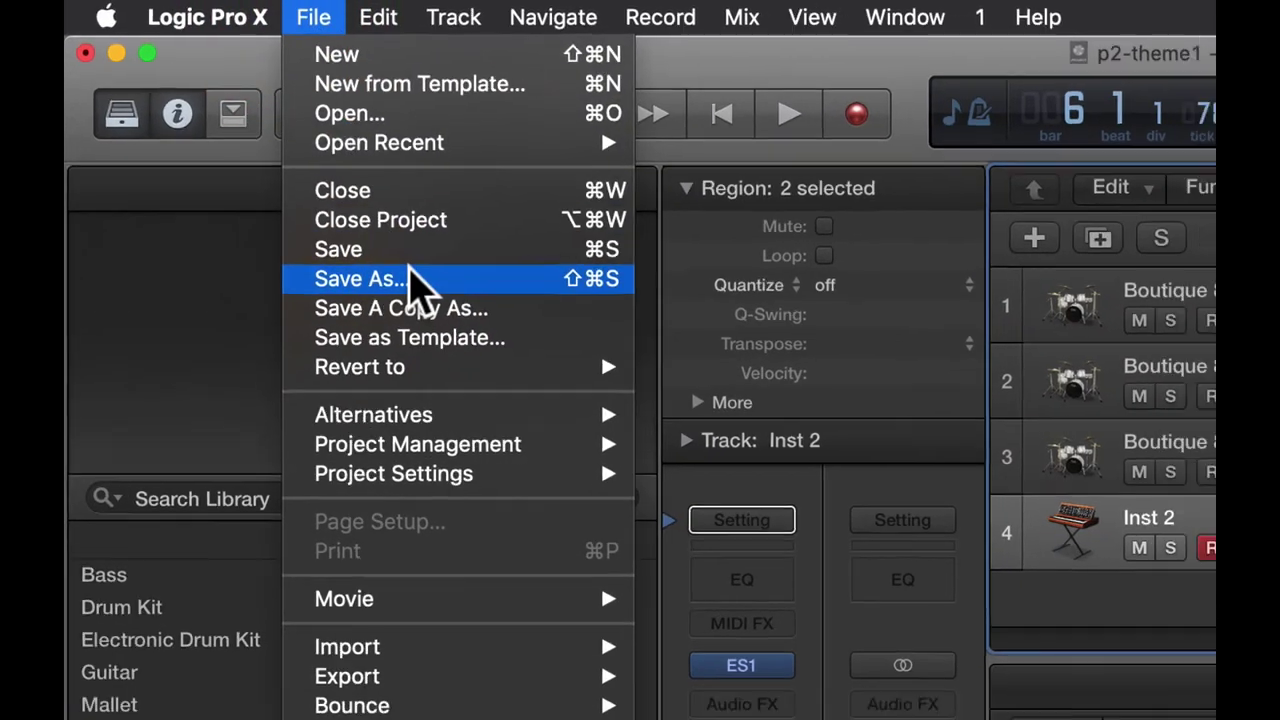
left_click(242, 140)
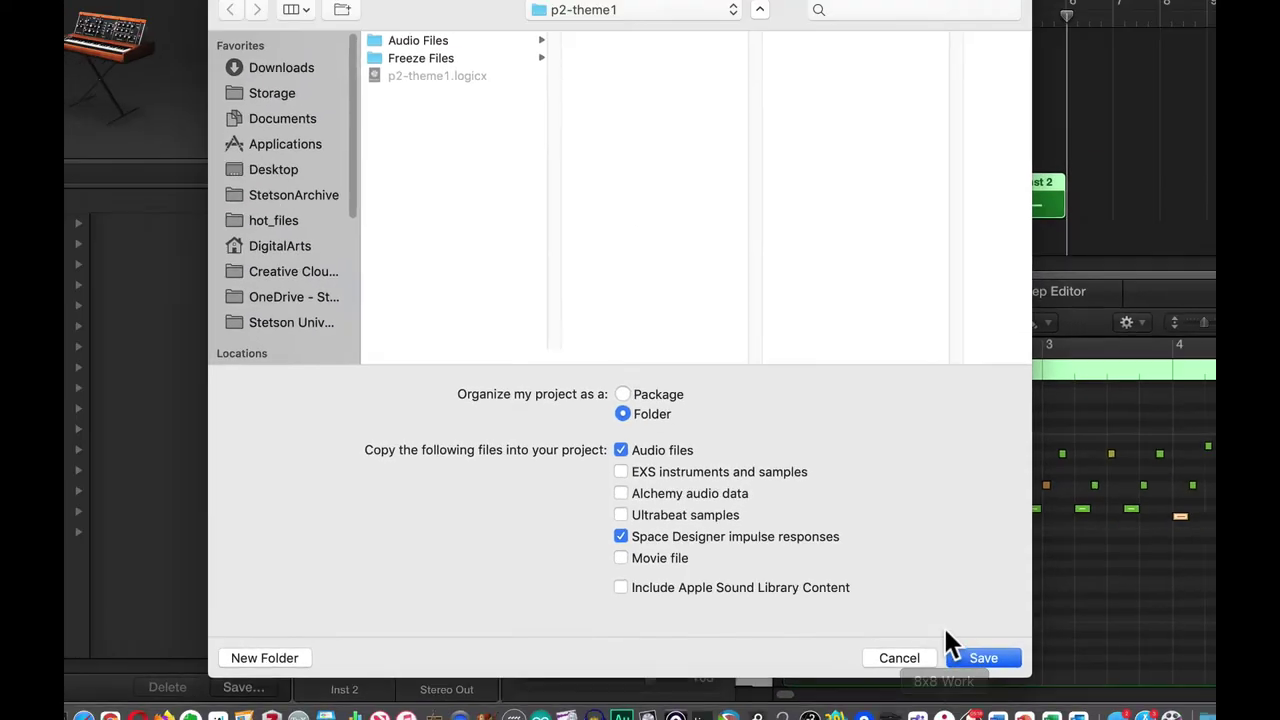
left_click(1113, 671)
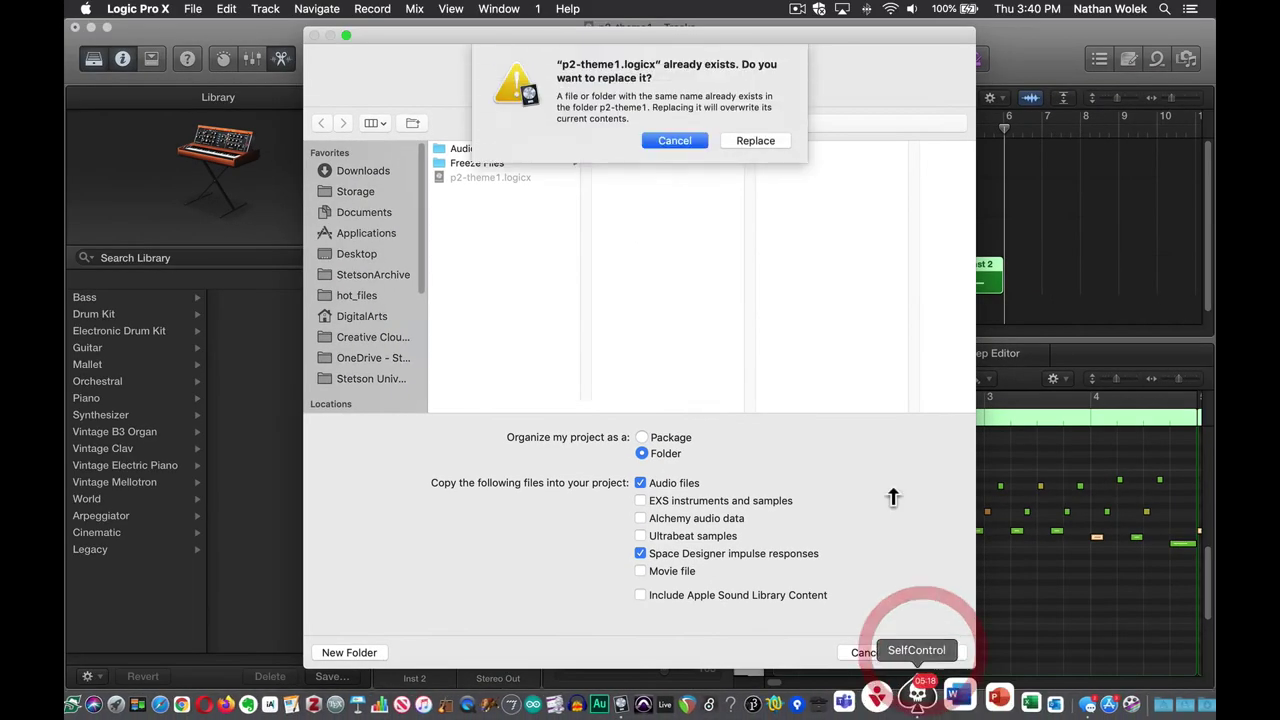
left_click(755, 141)
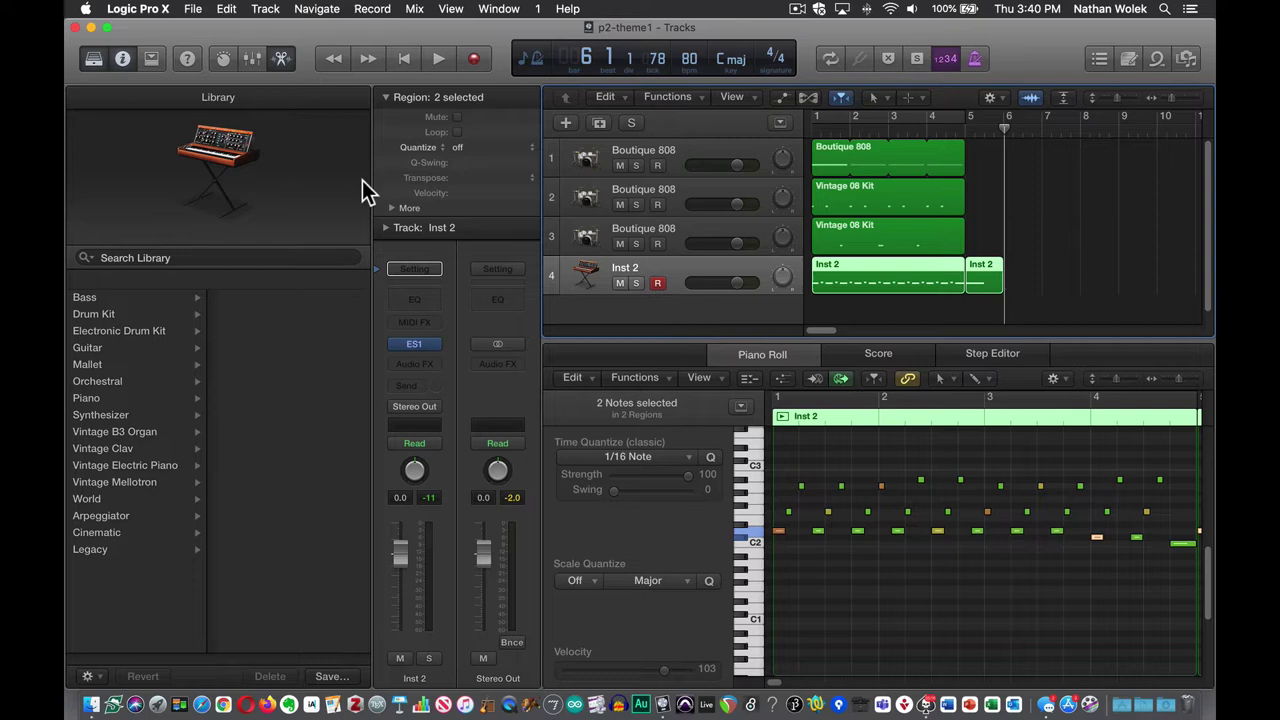
Step: Open the Bounce dialog via File > Bounce > Project or Section
left_click(193, 9)
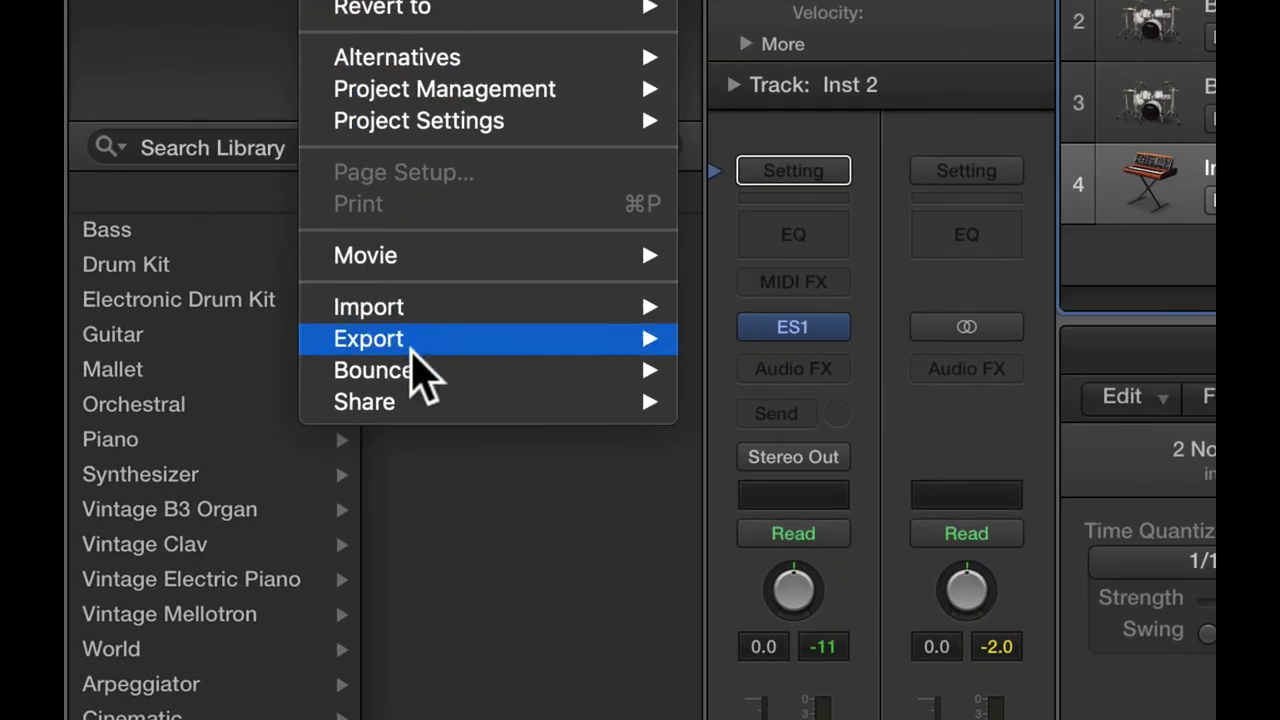
mouse_move(428, 372)
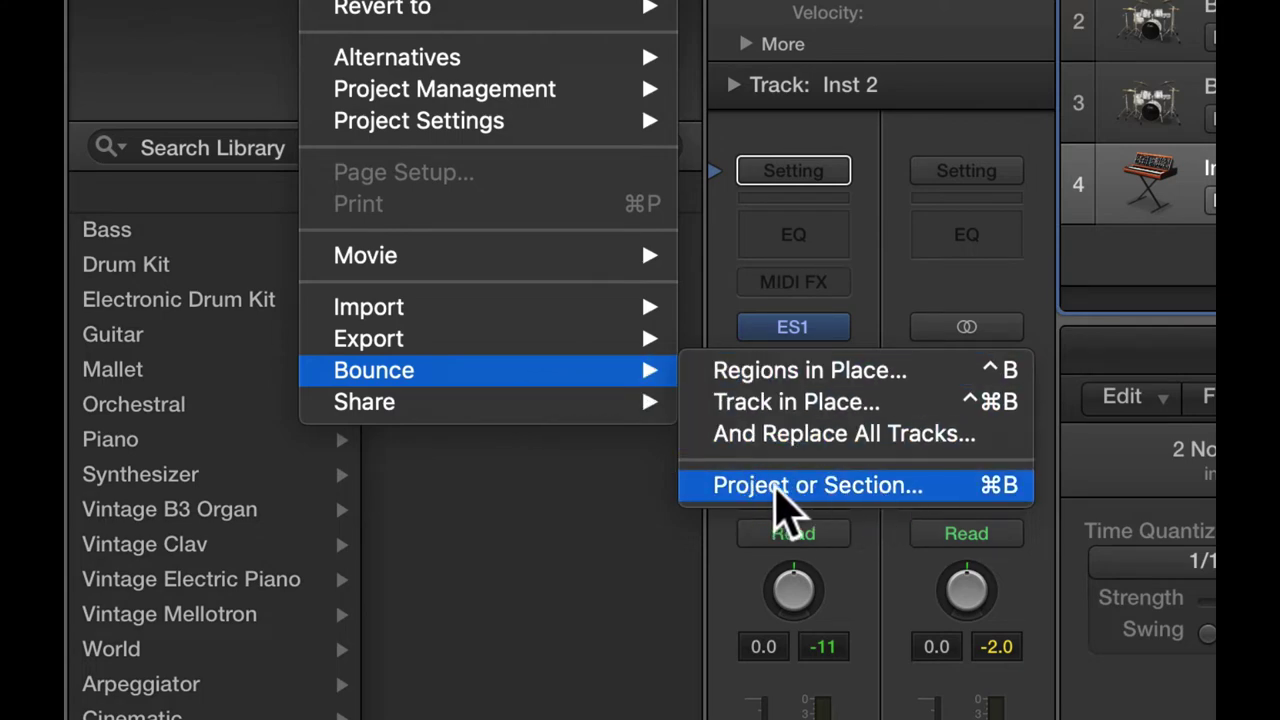
left_click(822, 486)
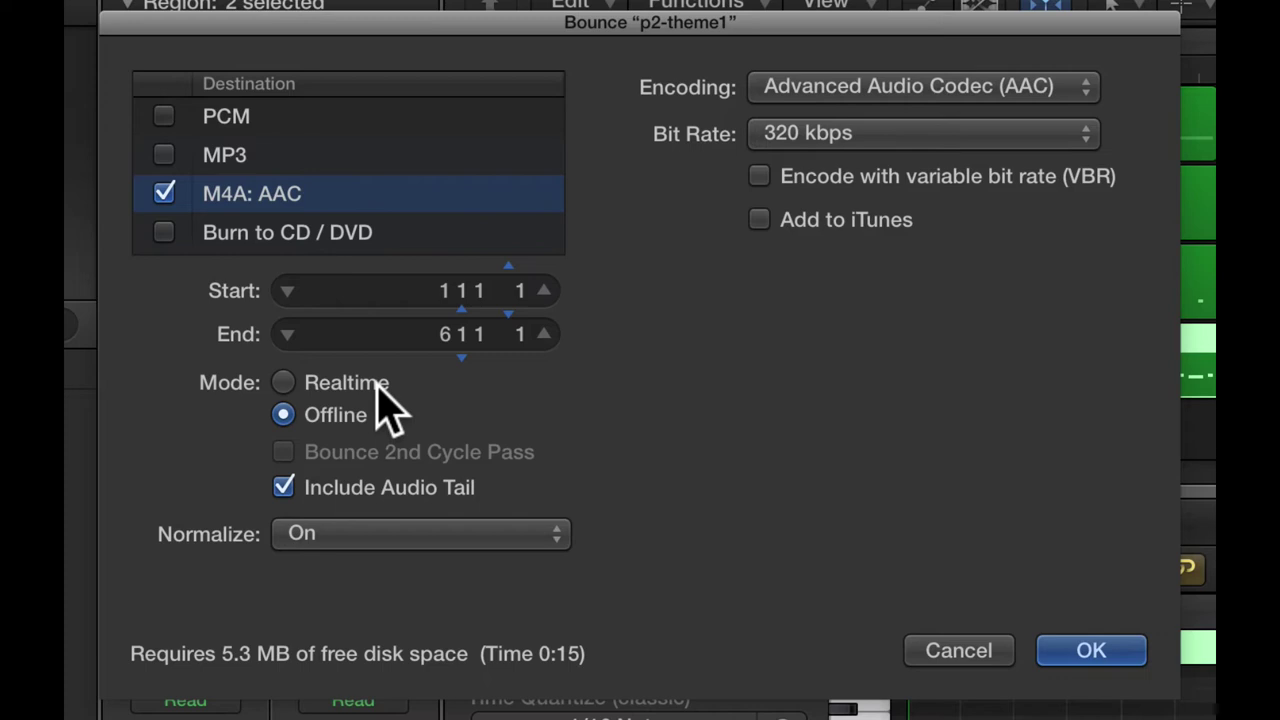
Step: Set the bounce mode to Offline and keep Normalize set to On
left_click(300, 383)
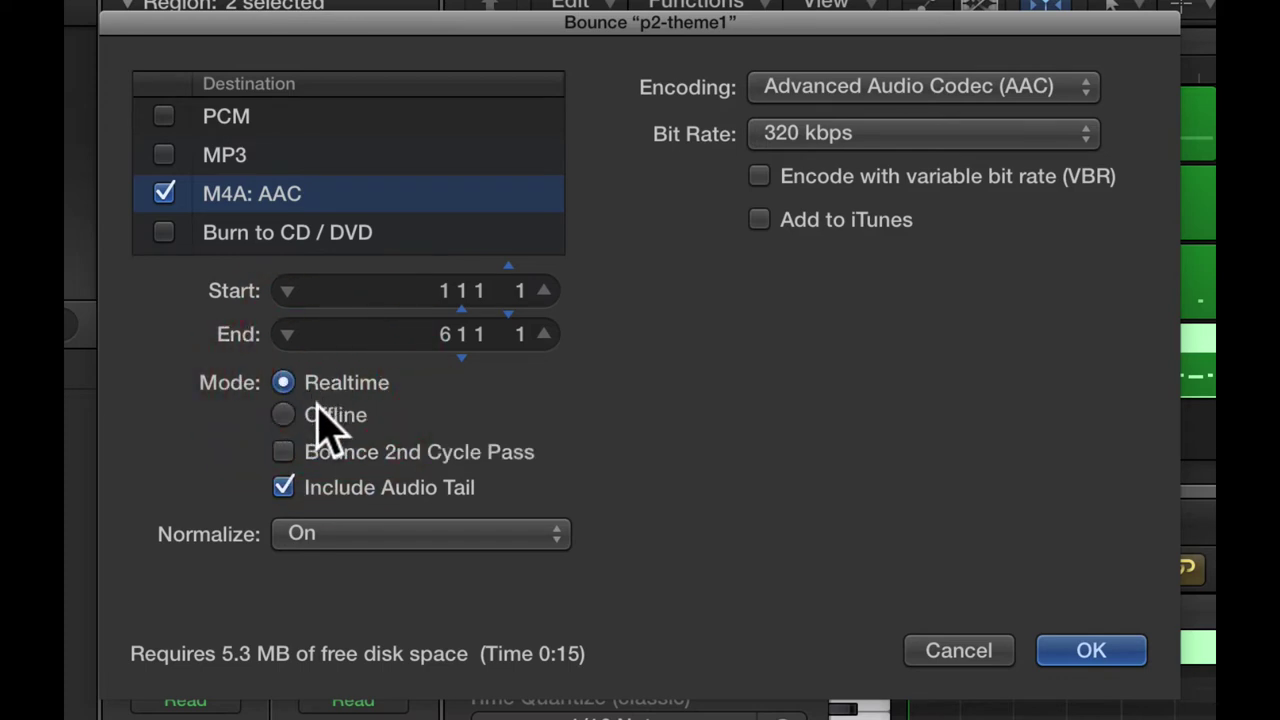
left_click(320, 415)
left_click(328, 382)
left_click(318, 418)
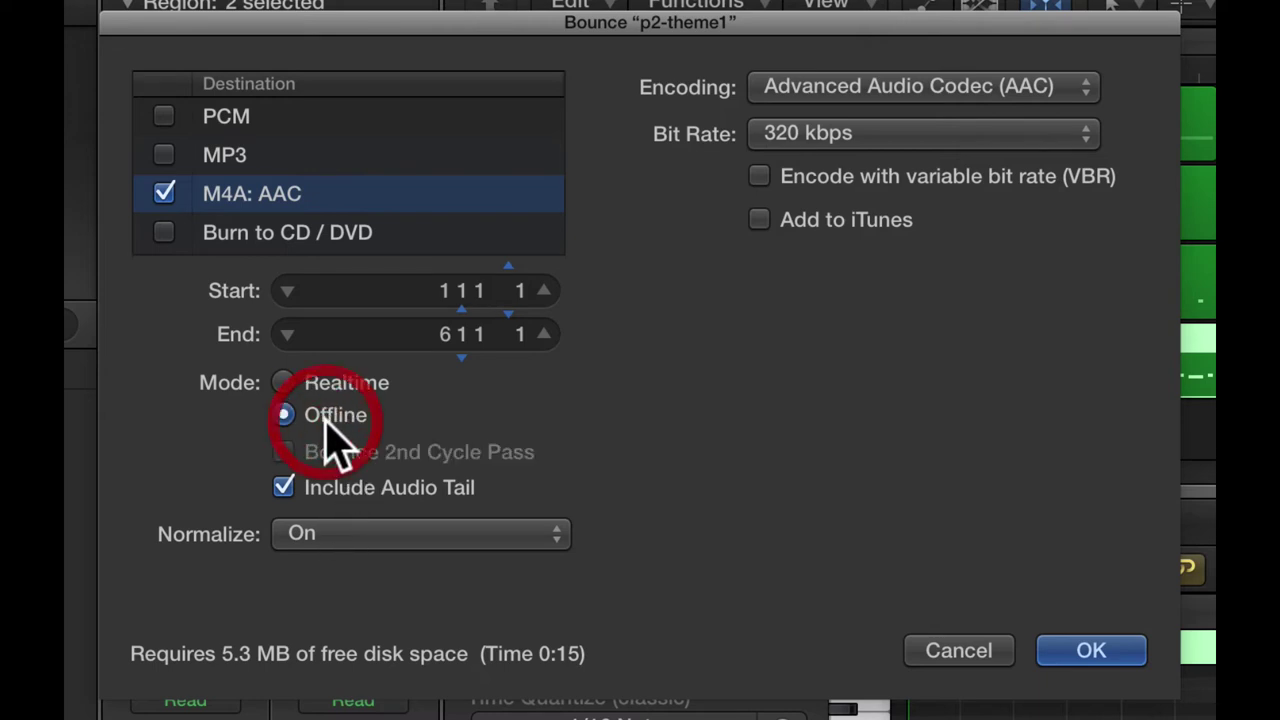
left_click(340, 535)
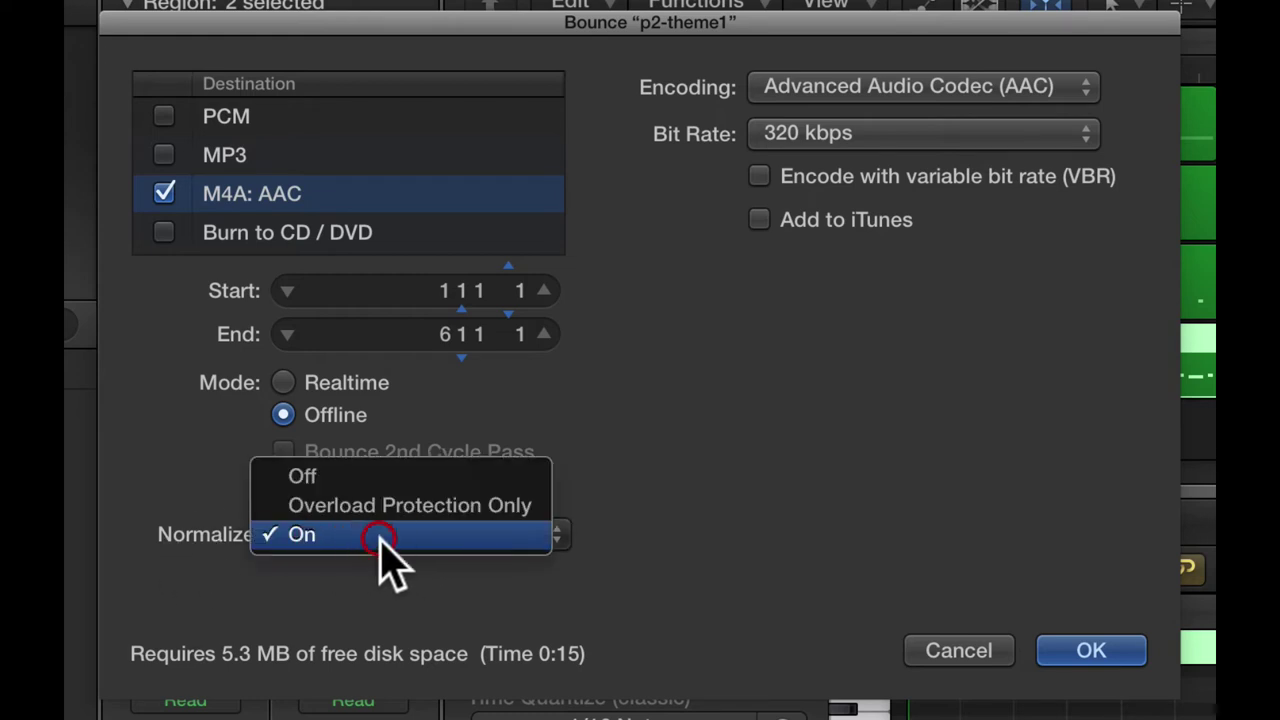
left_click(380, 540)
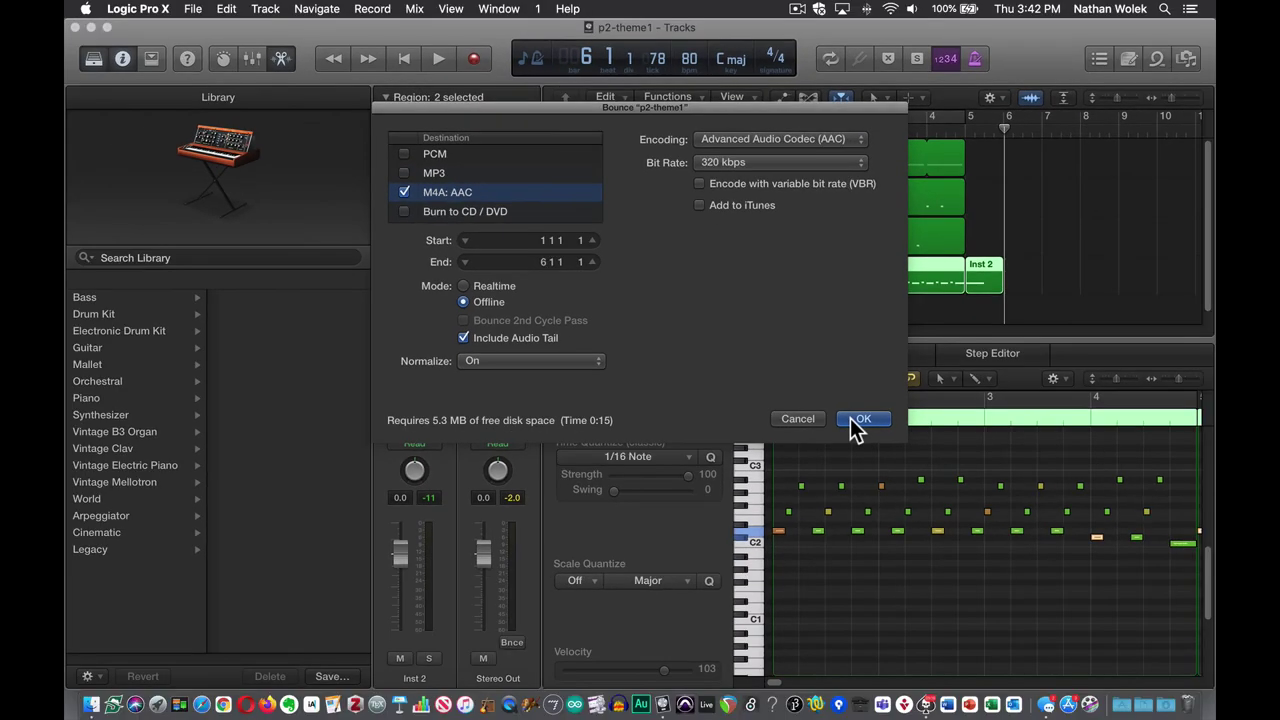
Step: Accept the M4A settings, name the file p2-theme1-wip in the Bounces folder, and bounce it
left_click(1070, 652)
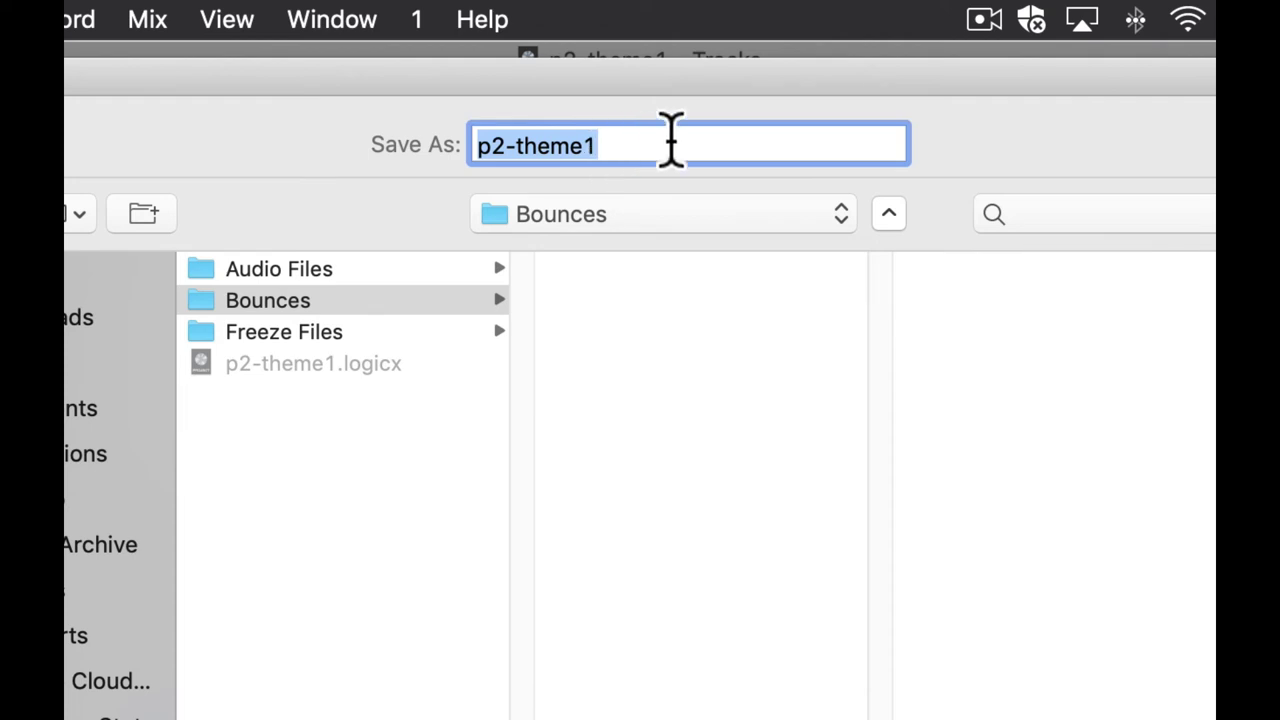
left_click(623, 143)
type("-")
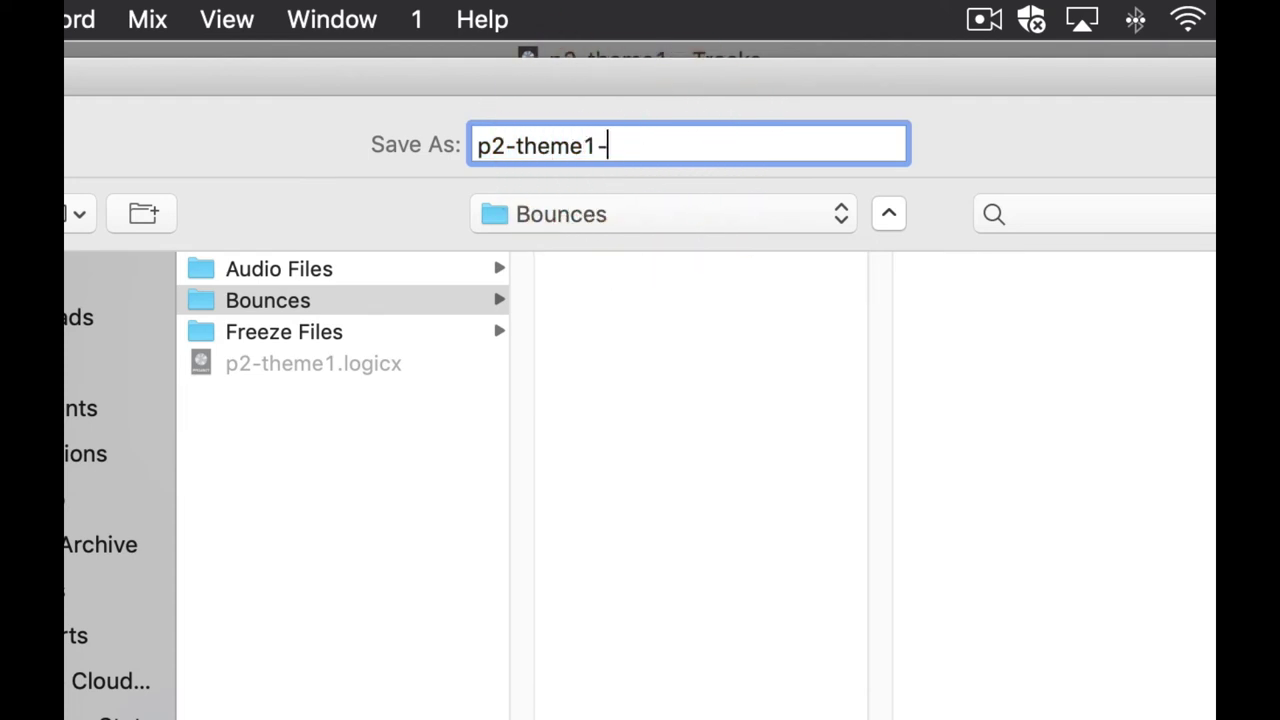
type("wip")
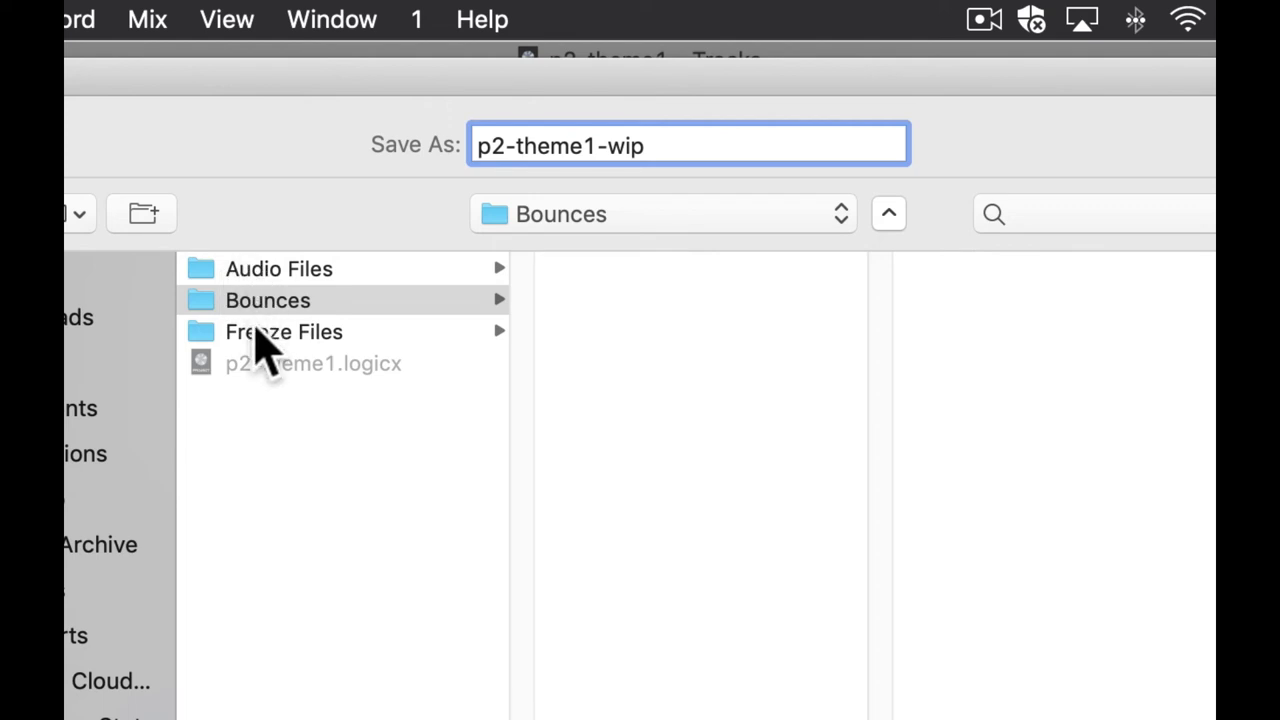
left_click(620, 226)
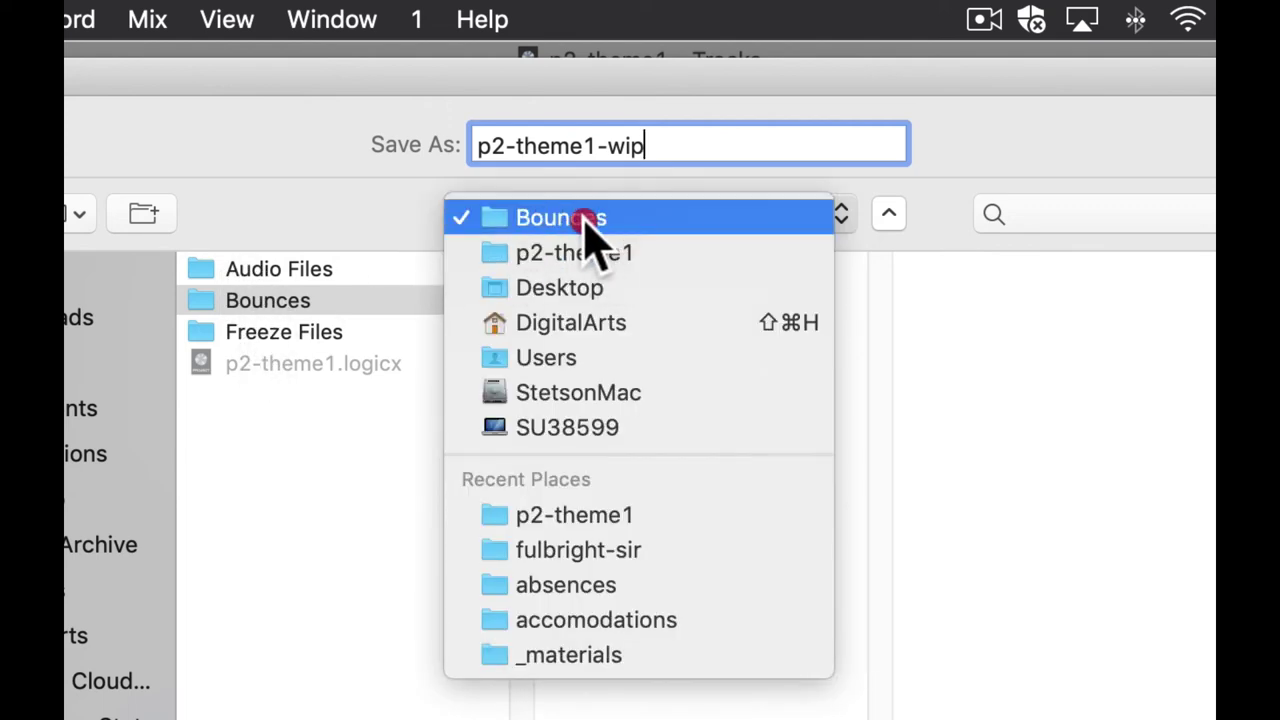
left_click(572, 220)
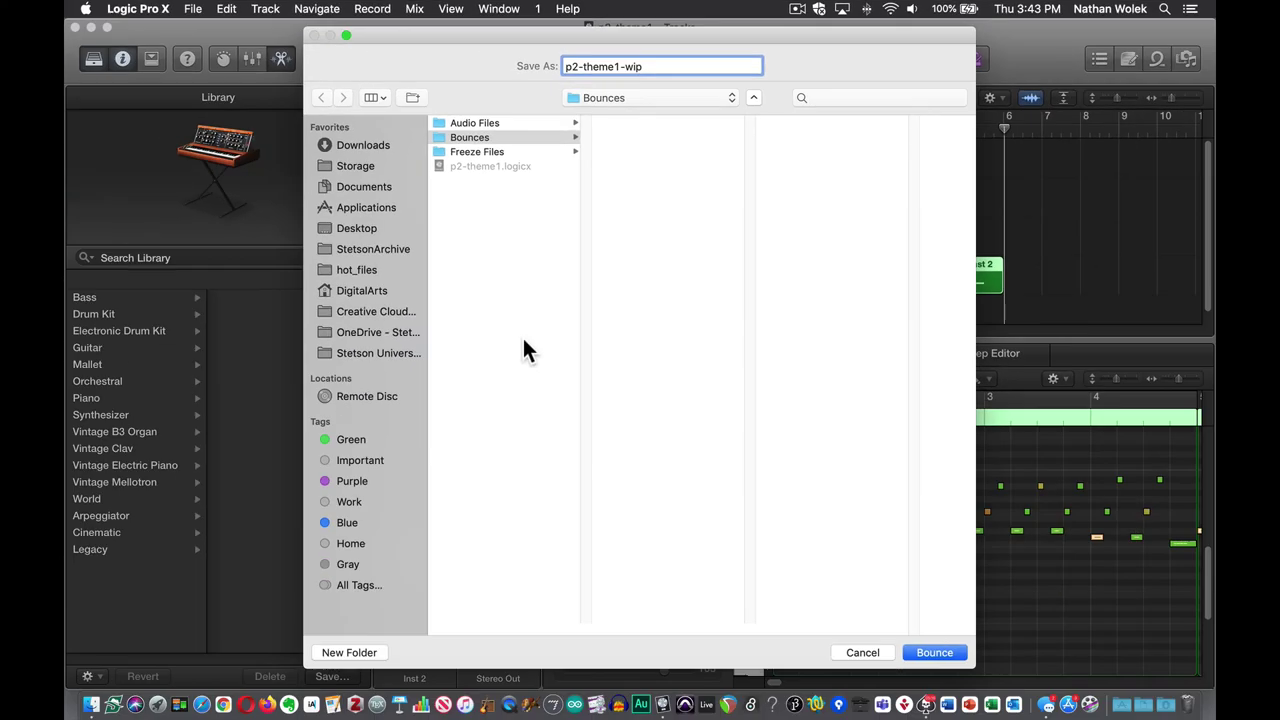
left_click(933, 653)
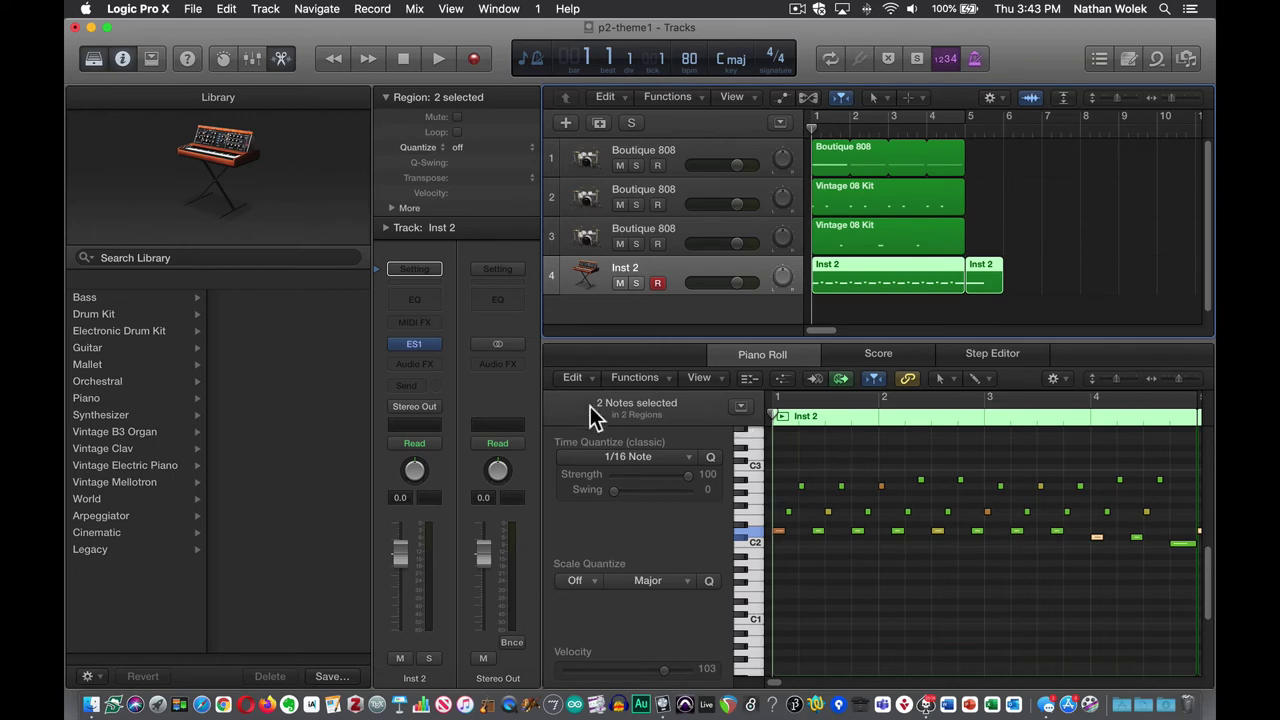
key("super")
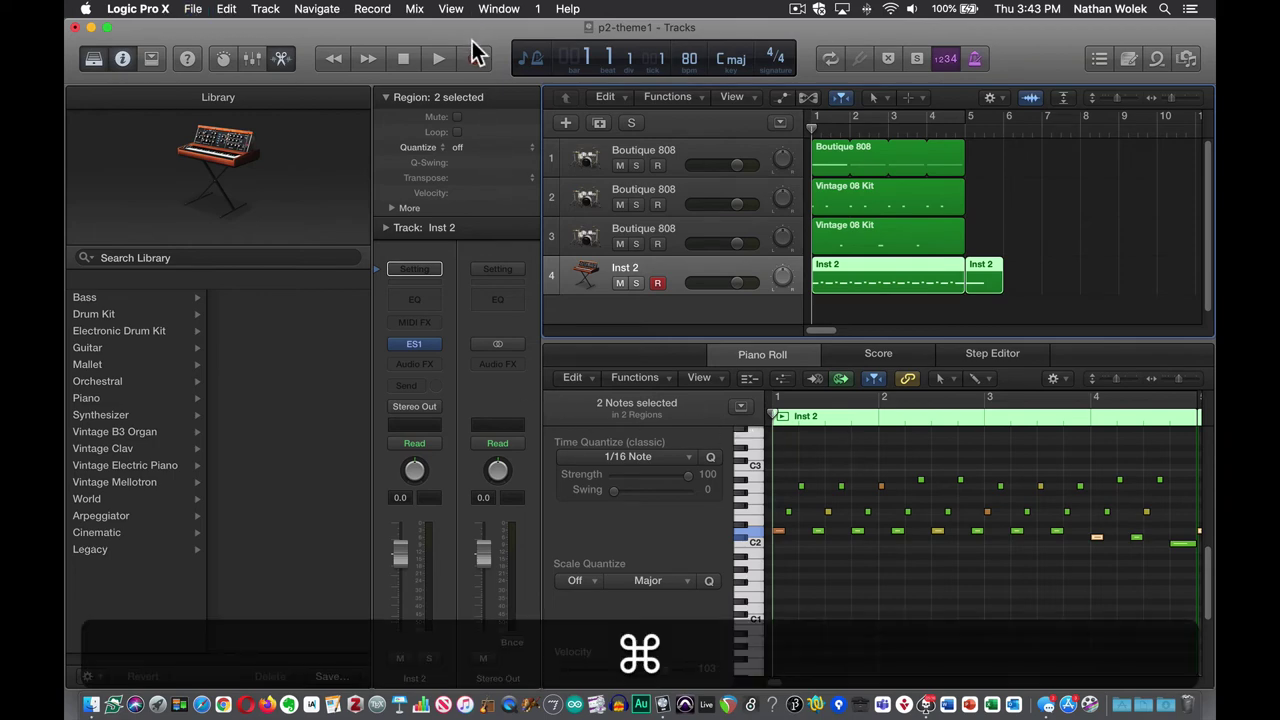
Step: Hide Logic and browse the p2-theme1 project folder's contents in Finder
key("super+h")
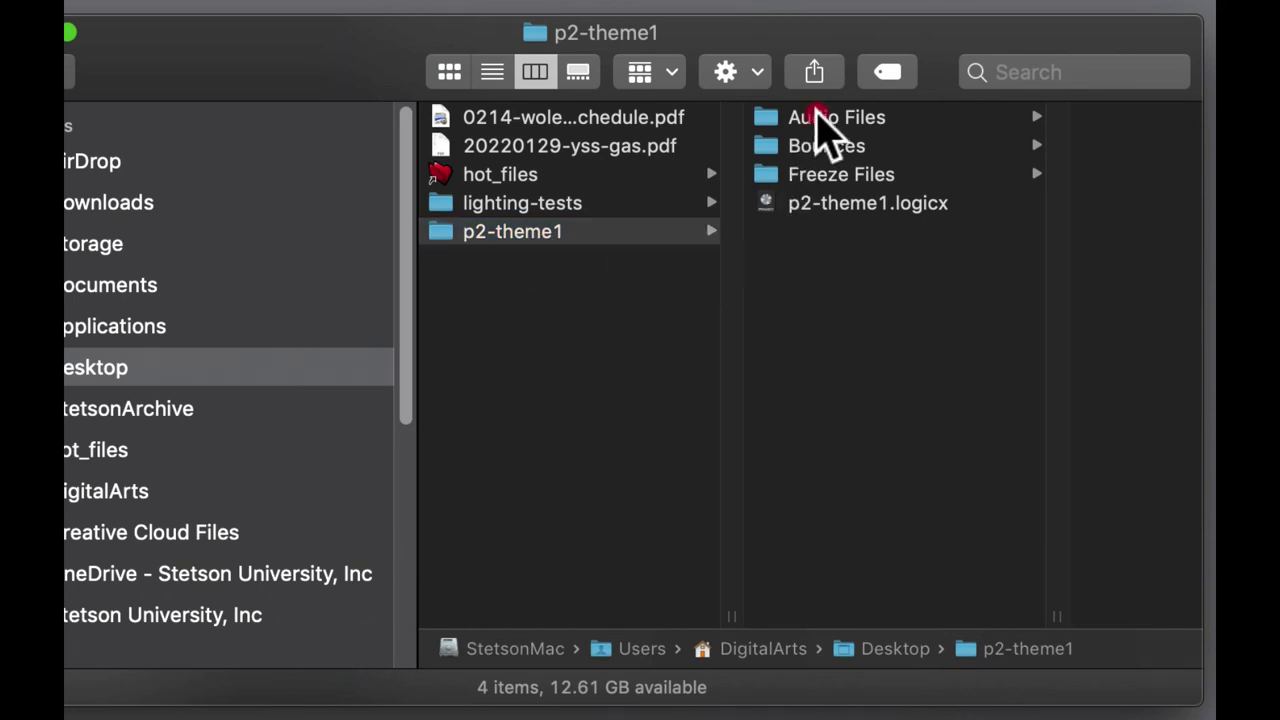
left_click(820, 124)
left_click(664, 146)
left_click(650, 176)
left_click(651, 205)
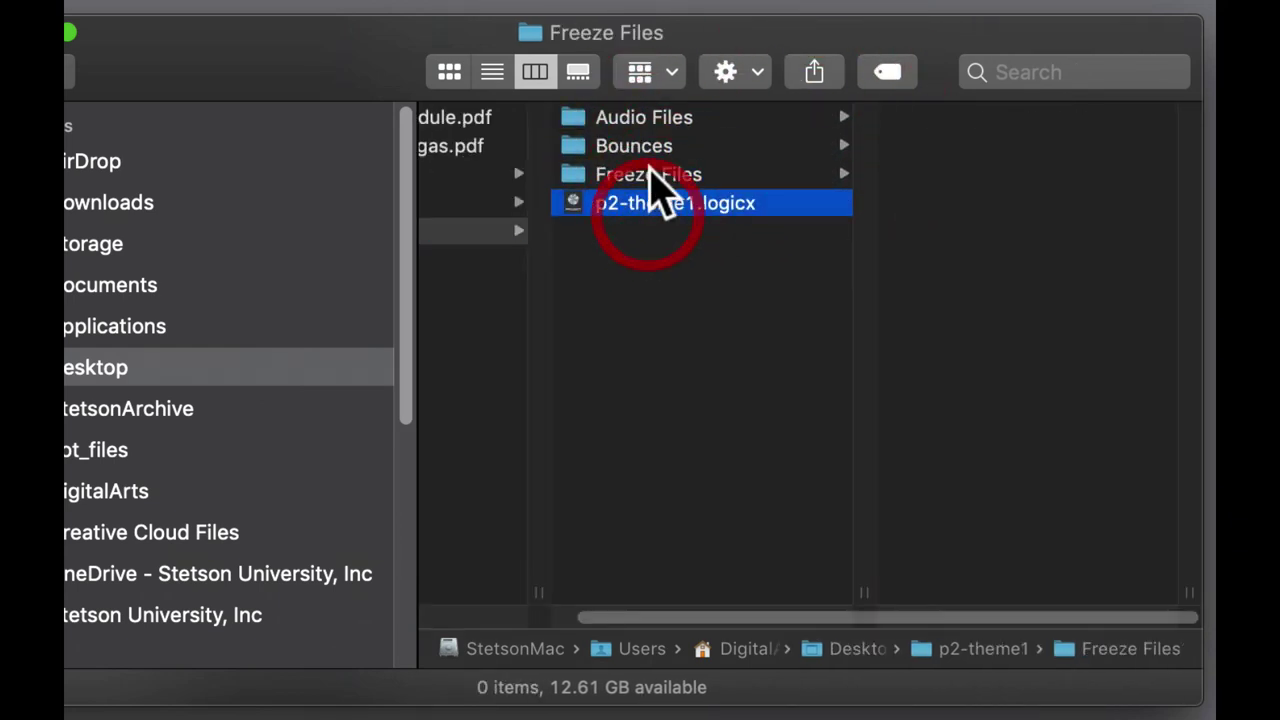
Step: Find p2-theme1-wip.m4a inside Bounces, then reselect the p2-theme1 folder
left_click(562, 148)
left_click(920, 112)
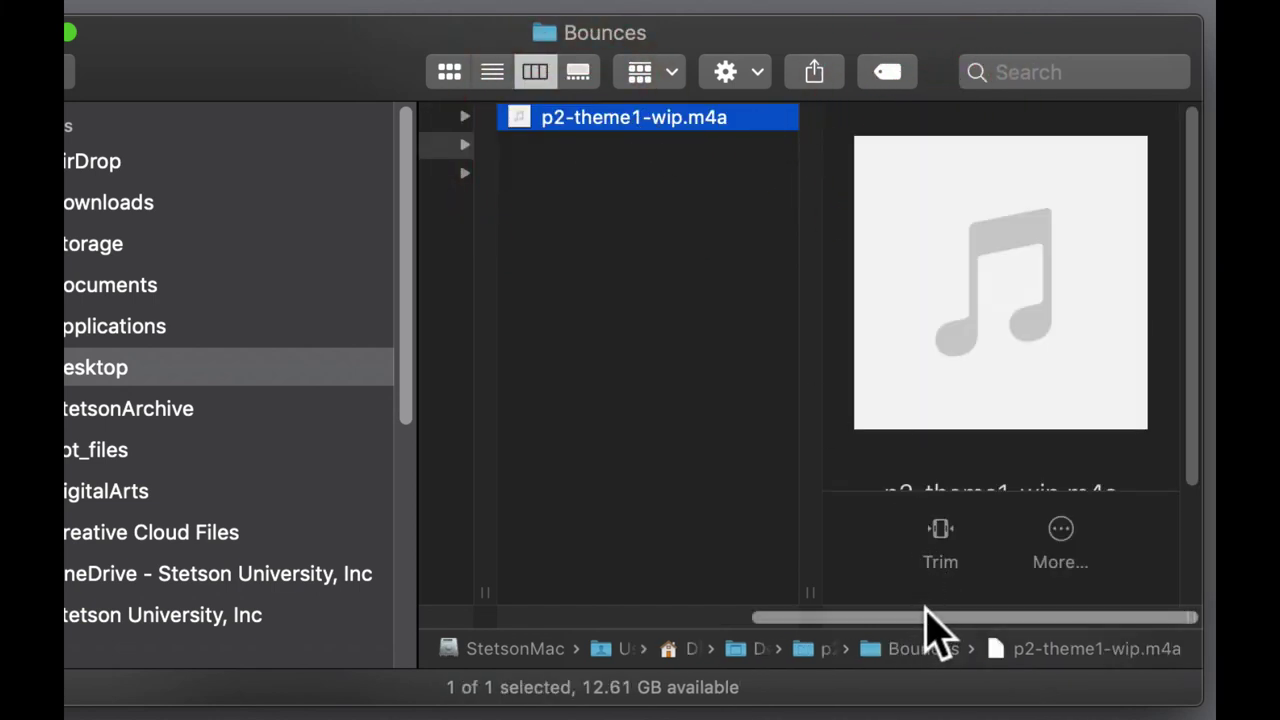
left_click_drag(923, 608, 500, 594)
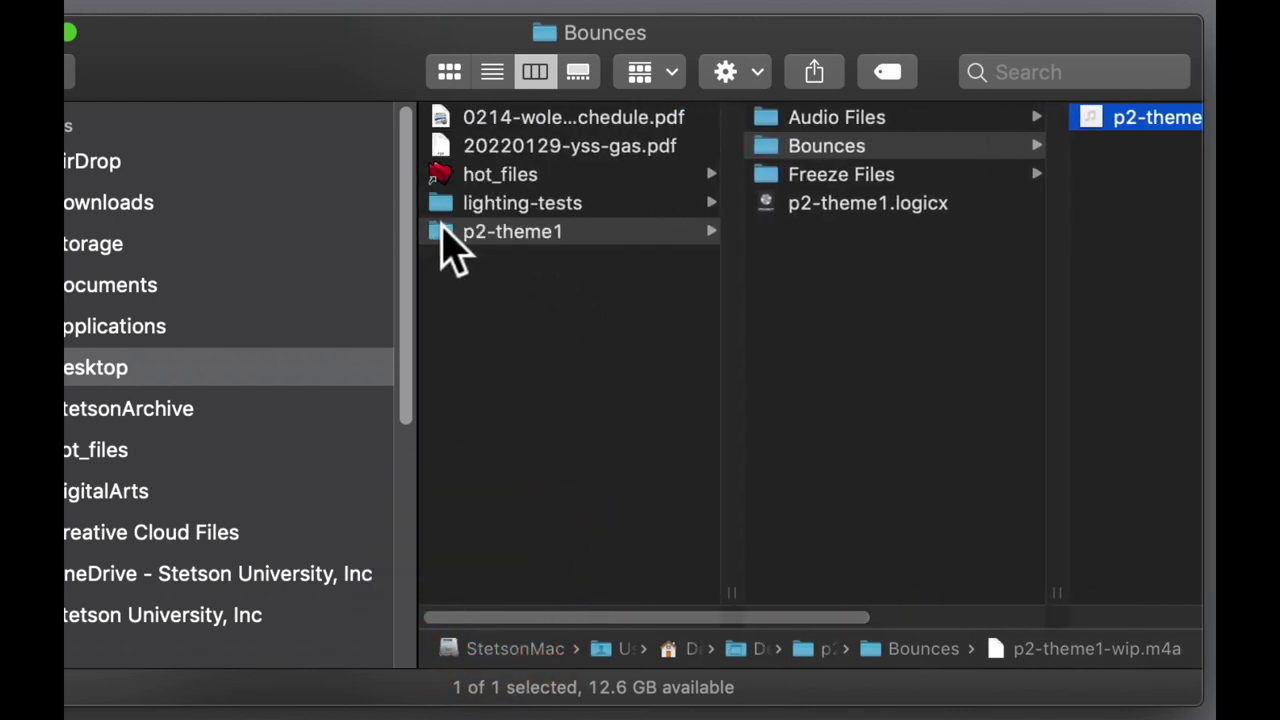
left_click(448, 234)
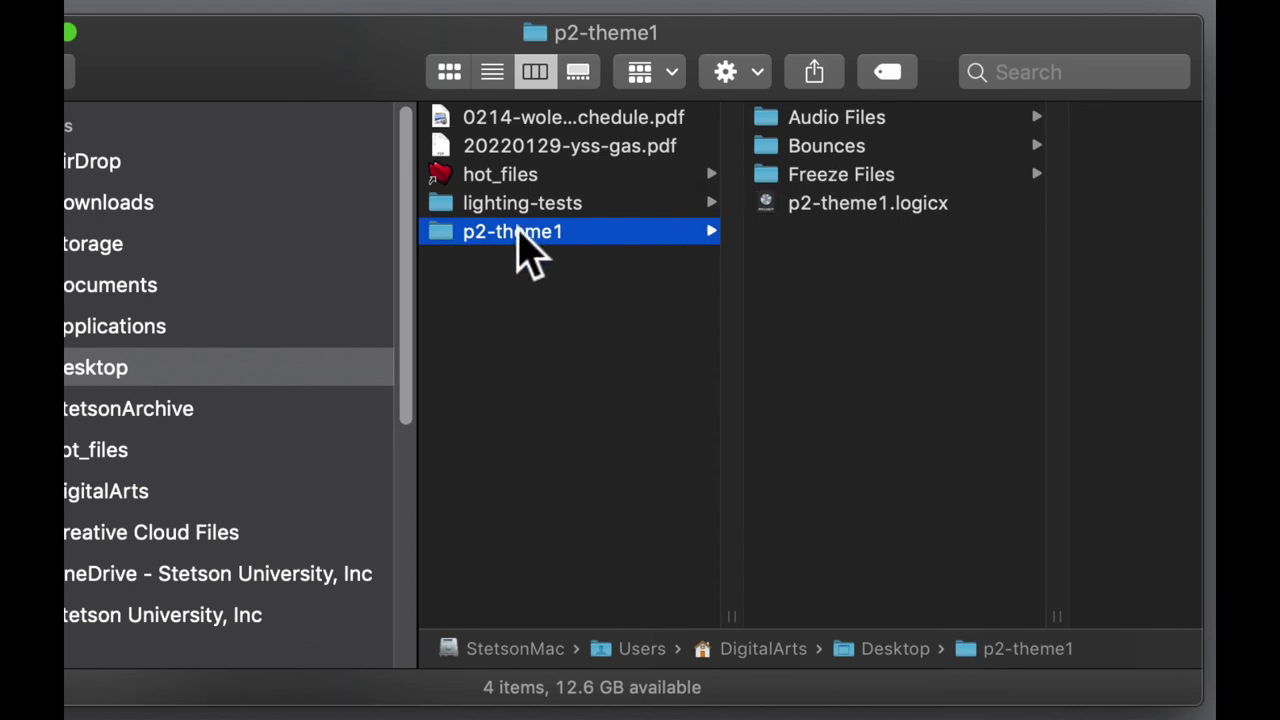
Step: Compress the p2-theme1 folder from its context menu and select the new p2-theme1.zip
right_click(518, 238)
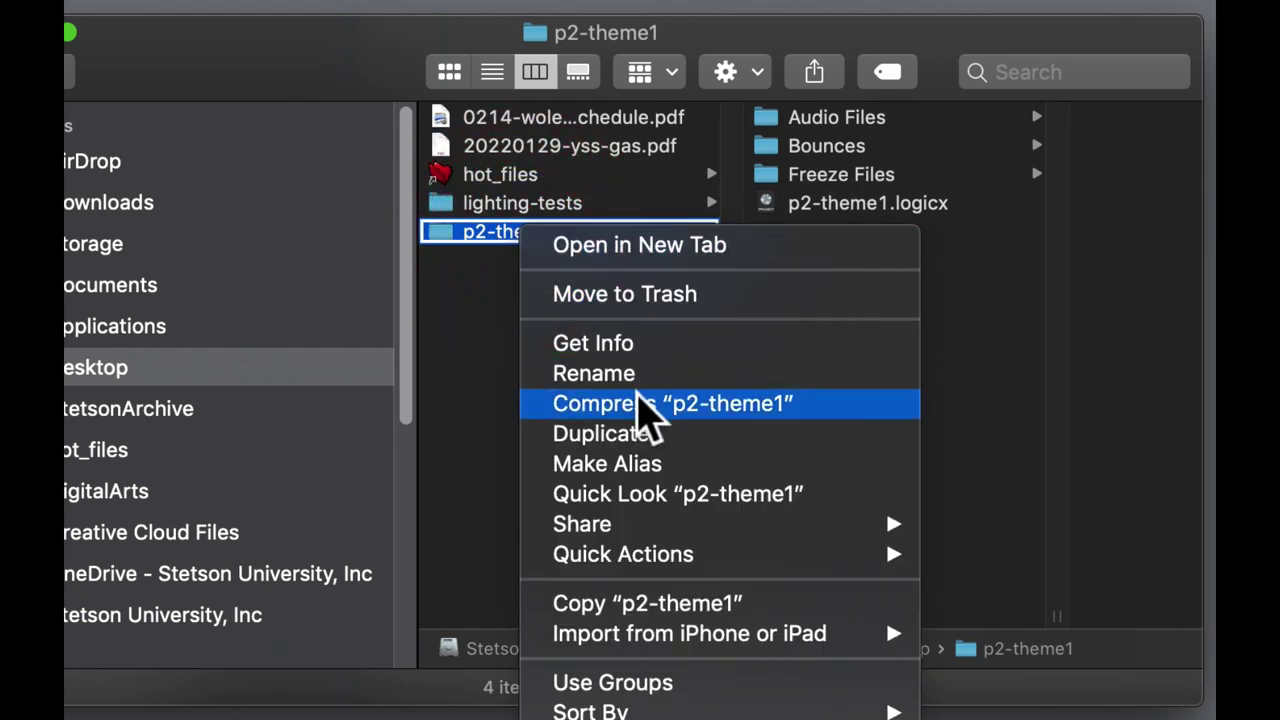
left_click(645, 405)
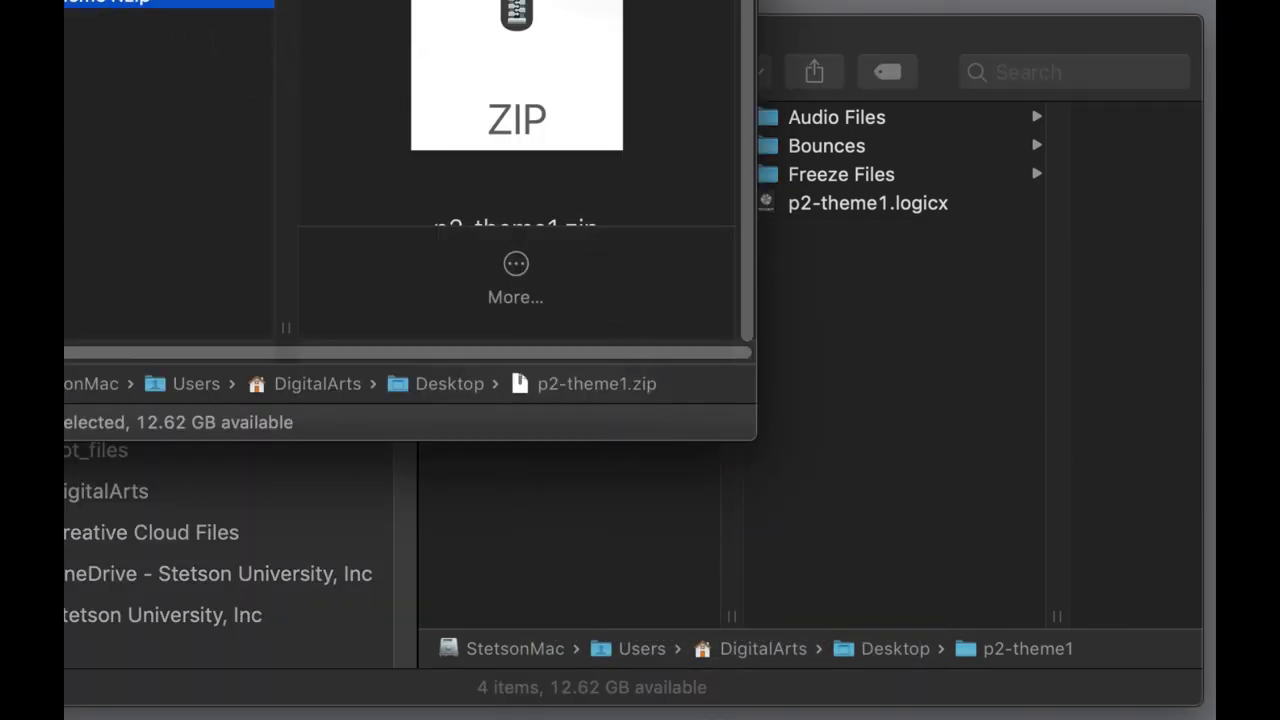
left_click_drag(64, 0, 340, 150)
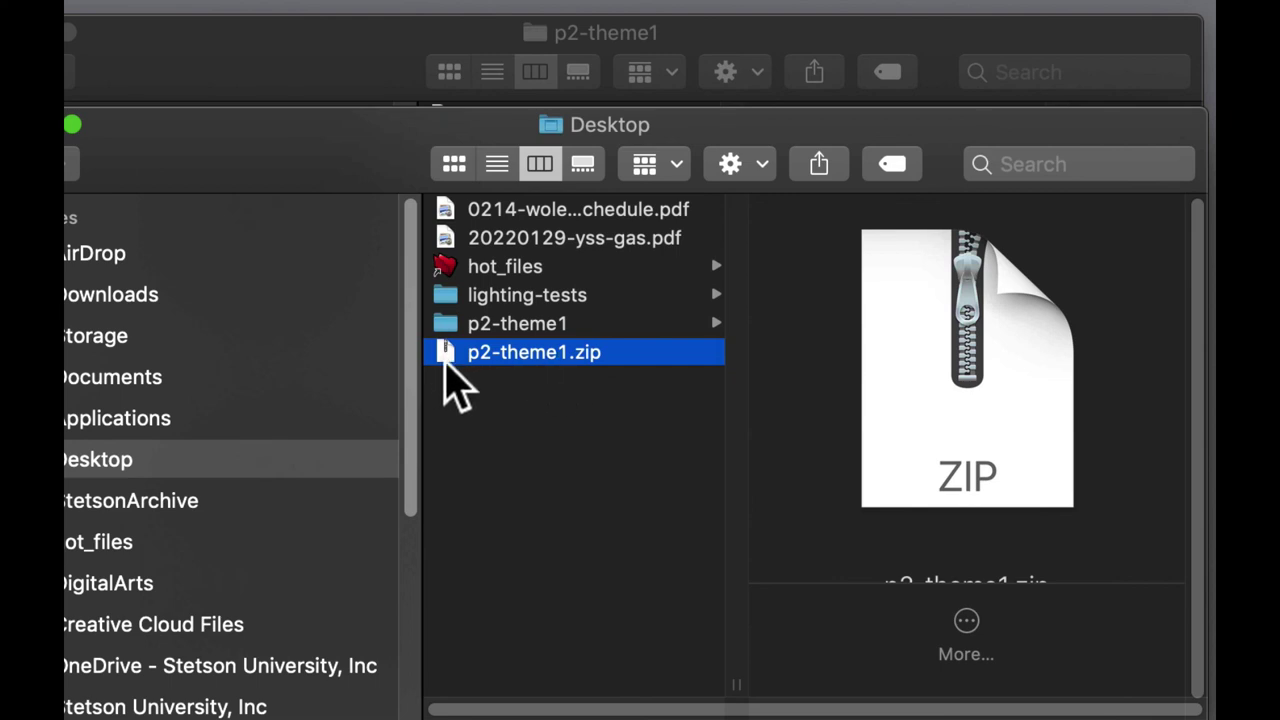
left_click(446, 383)
left_click(450, 357)
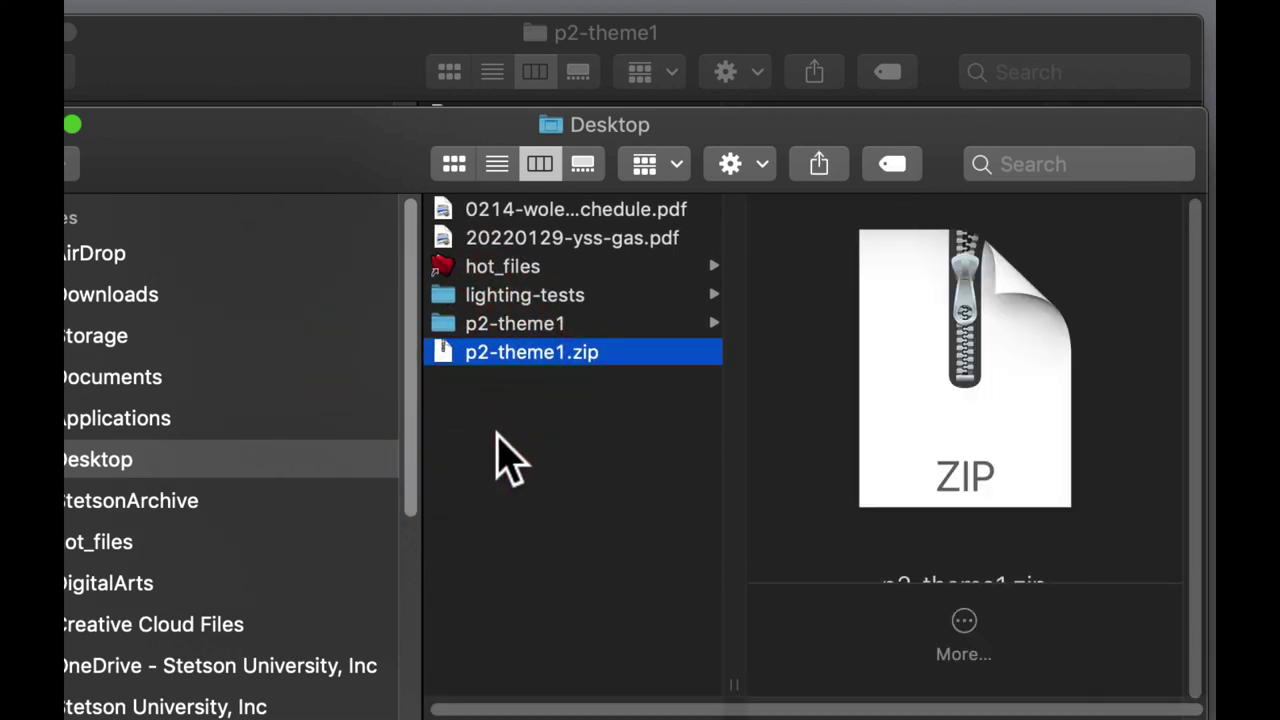